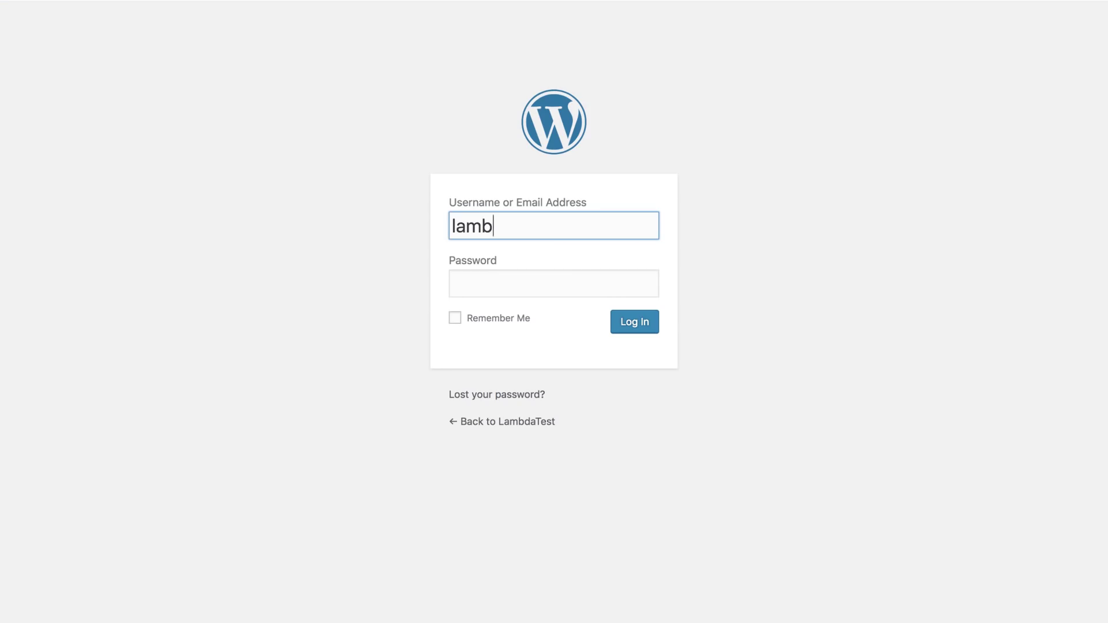
type("dablogadm")
Submit the WordPress login credentials to reach the admin dashboard.
key("Tab")
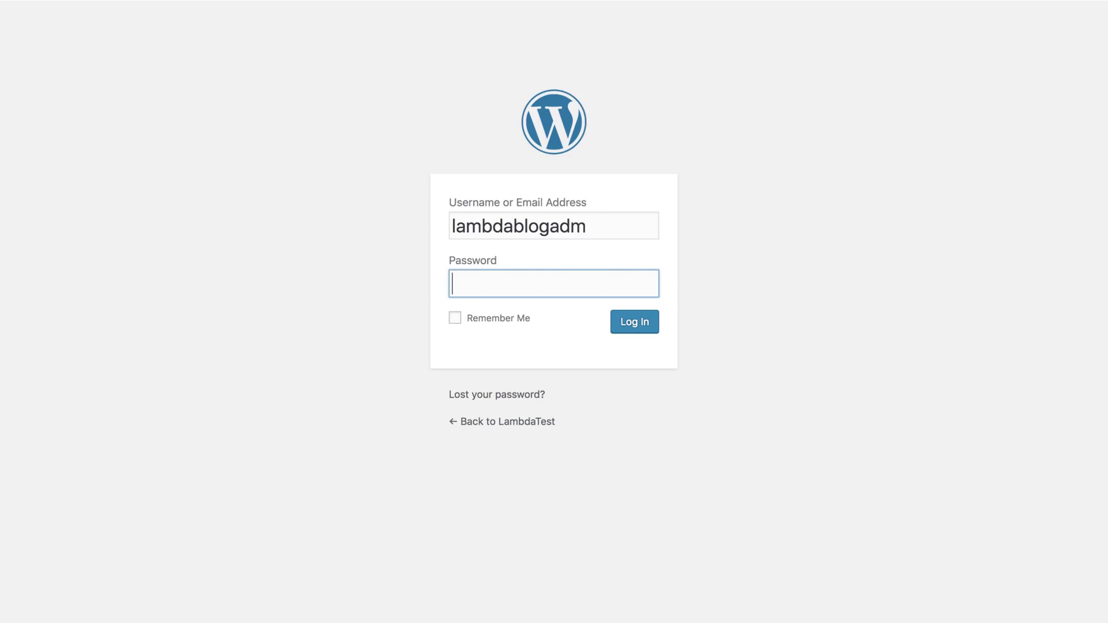
type("•••••••••••••••••")
left_click(634, 321)
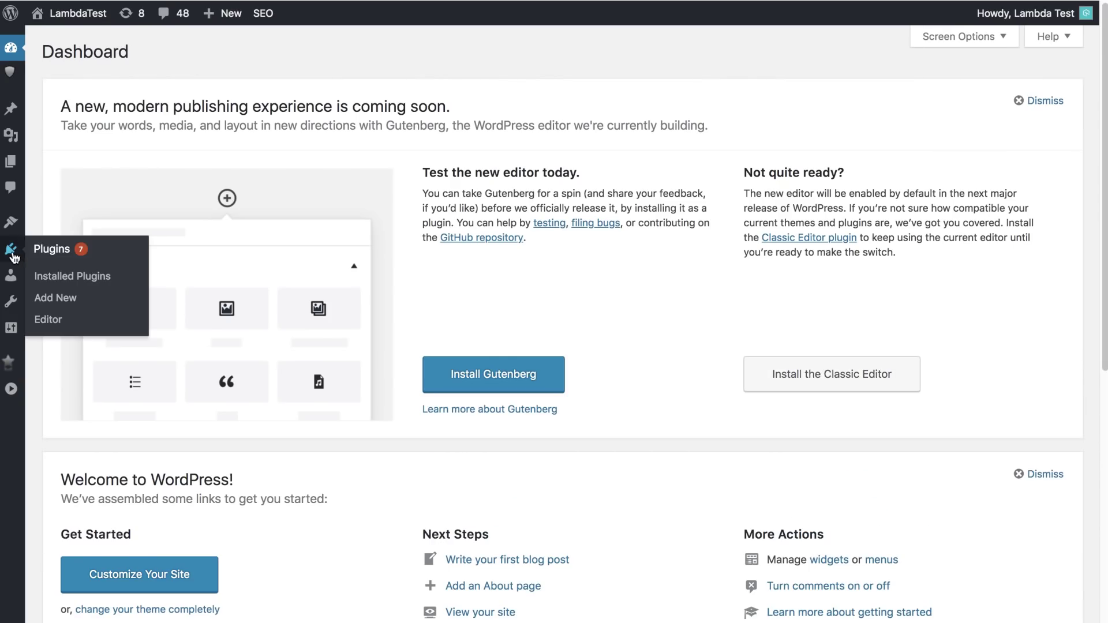
Search the plugin directory for 'lambdatest' and install the LambdaTest plugin.
left_click(48, 250)
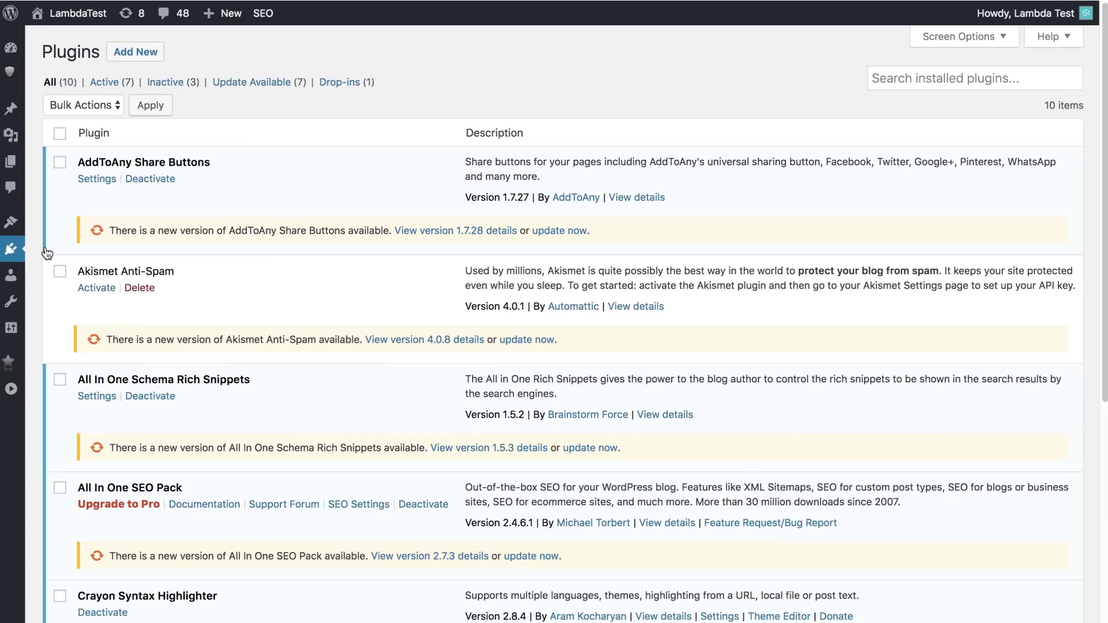
left_click(137, 52)
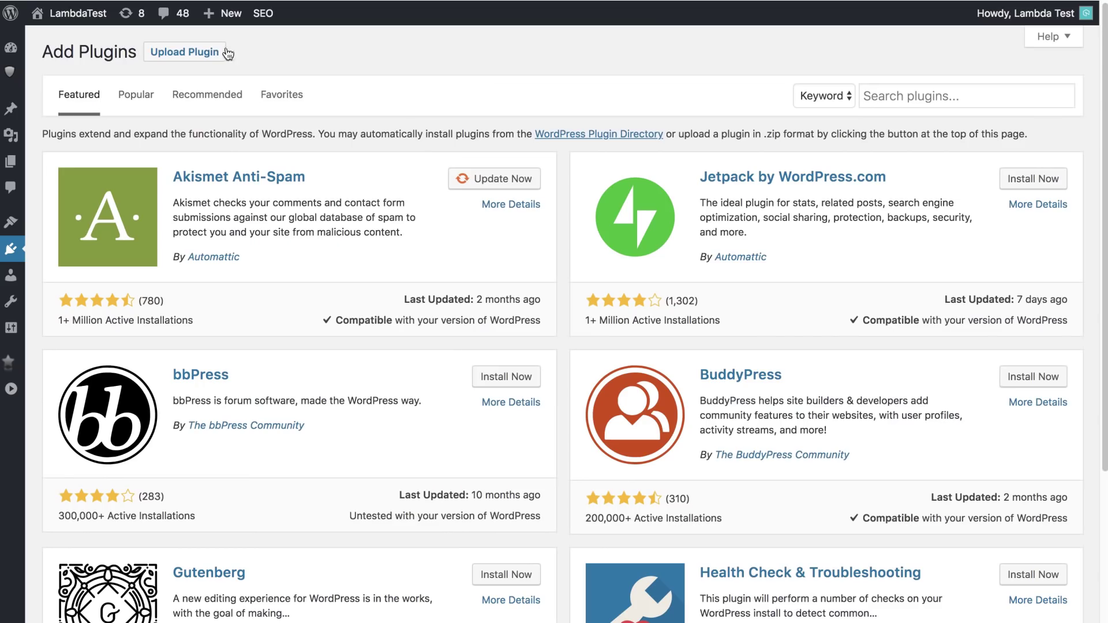
left_click(894, 92)
type("lambda")
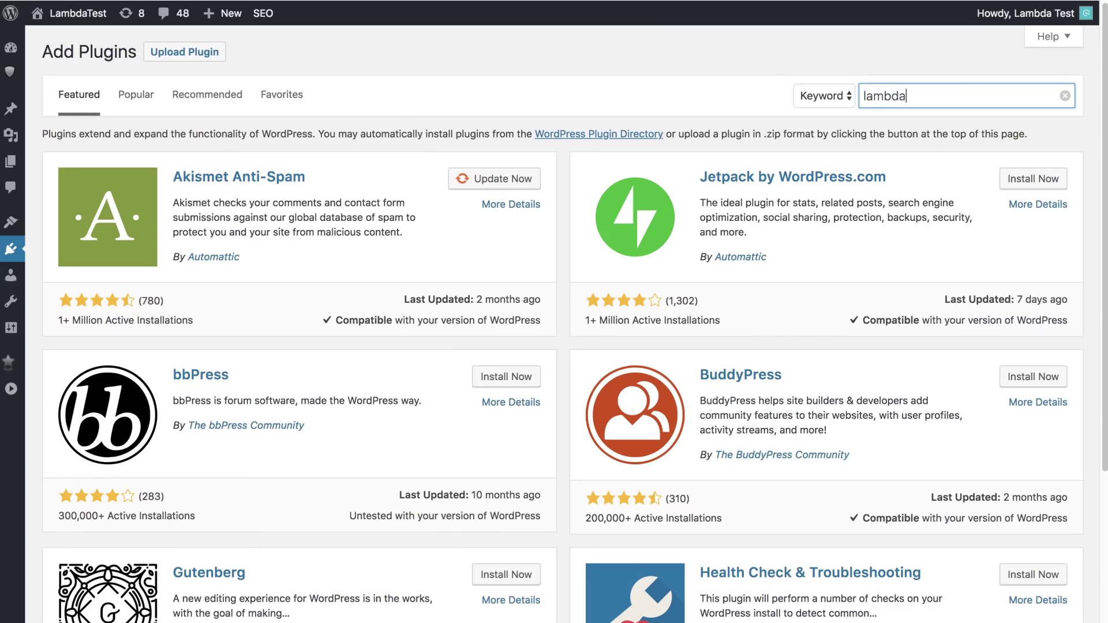
type("test")
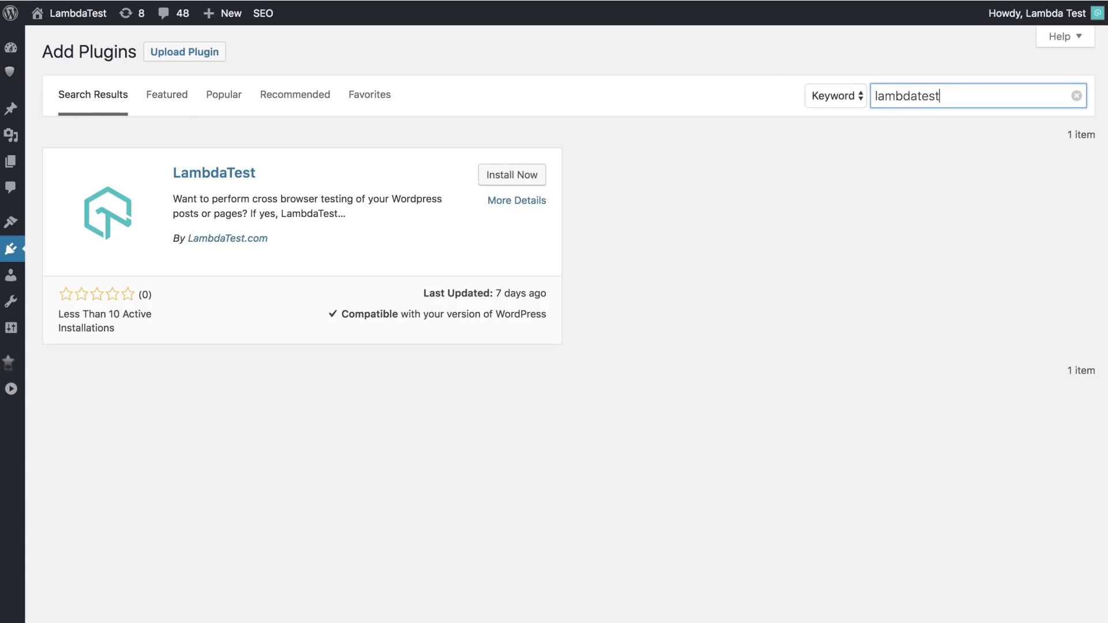
left_click(508, 177)
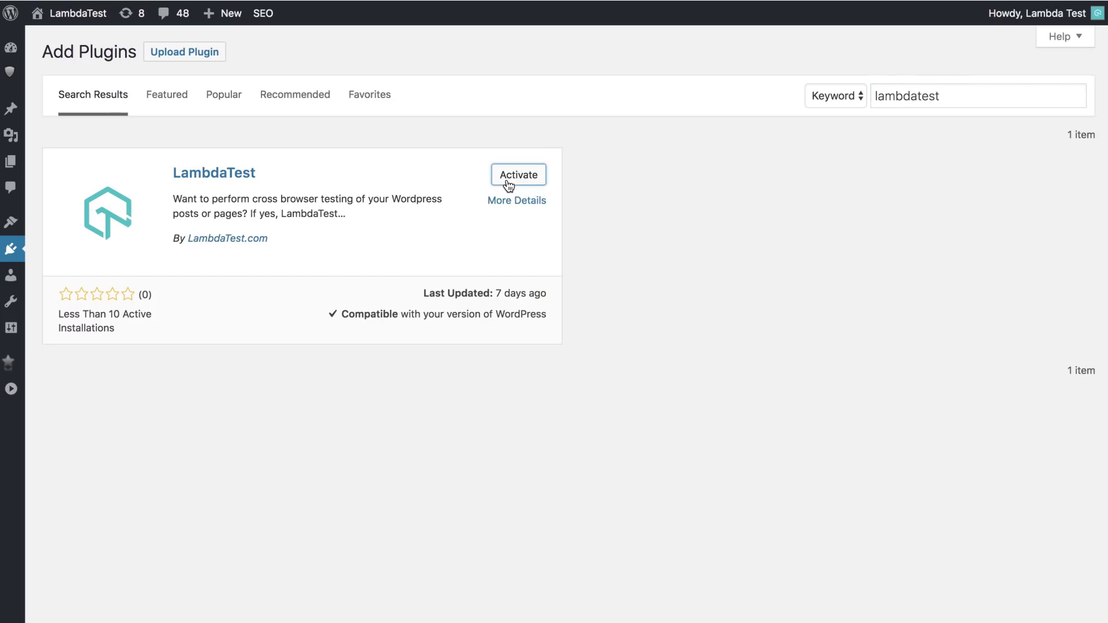
Activate the LambdaTest plugin and go to its setup page.
left_click(508, 177)
scroll(508, 186, "down", 5)
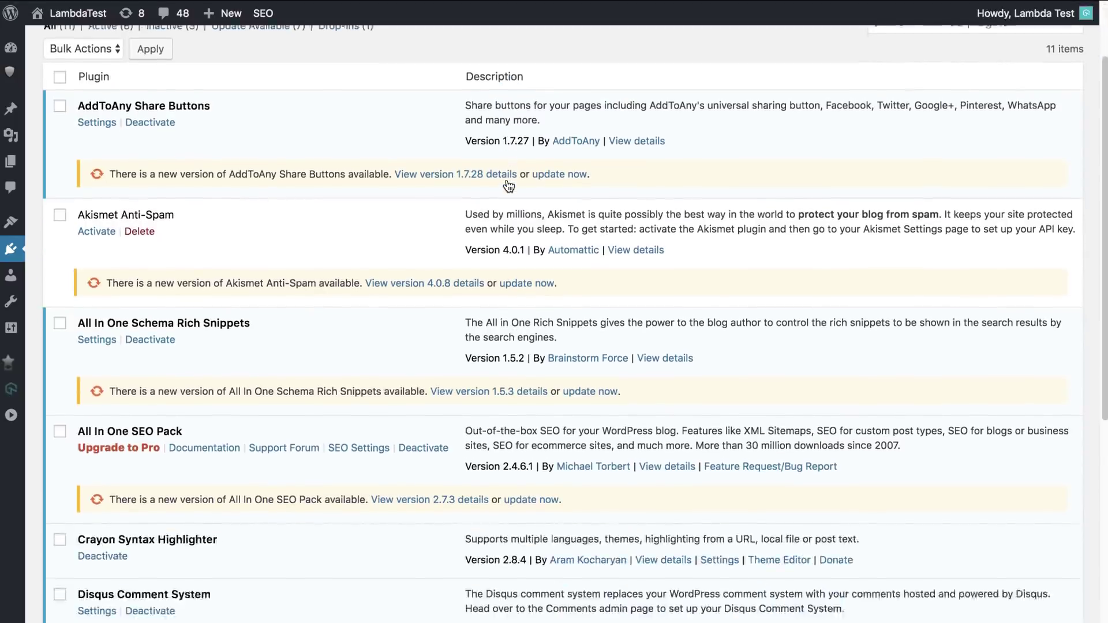
scroll(508, 185, "down", 2)
scroll(508, 185, "down", 3)
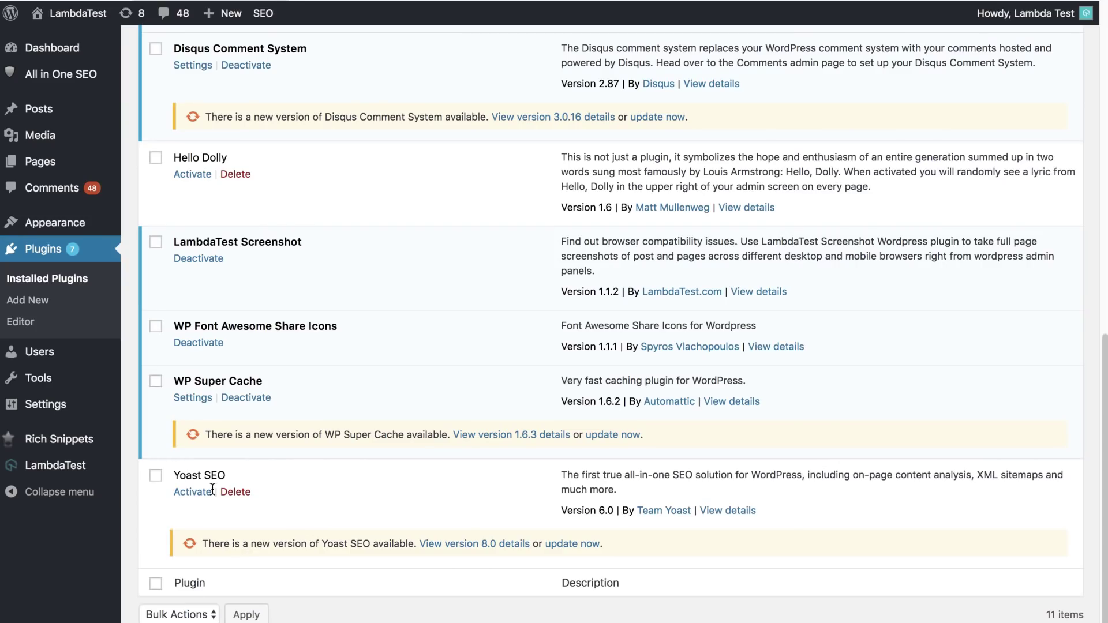
mouse_move(56, 465)
left_click(80, 472)
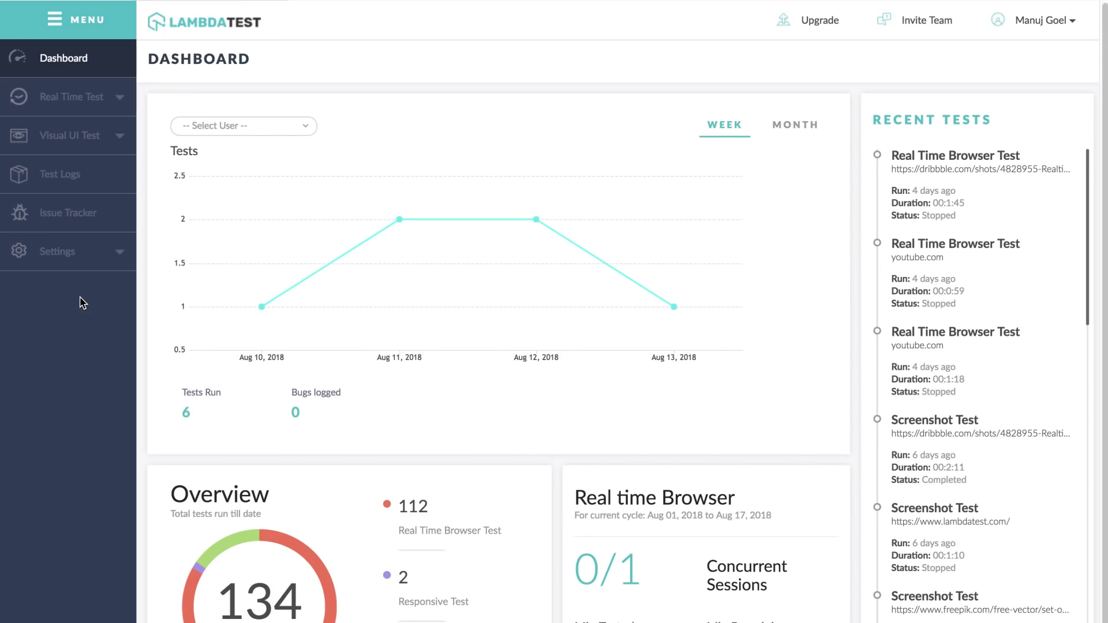
Copy the Access Key from the LambdaTest account Profile page.
left_click(67, 253)
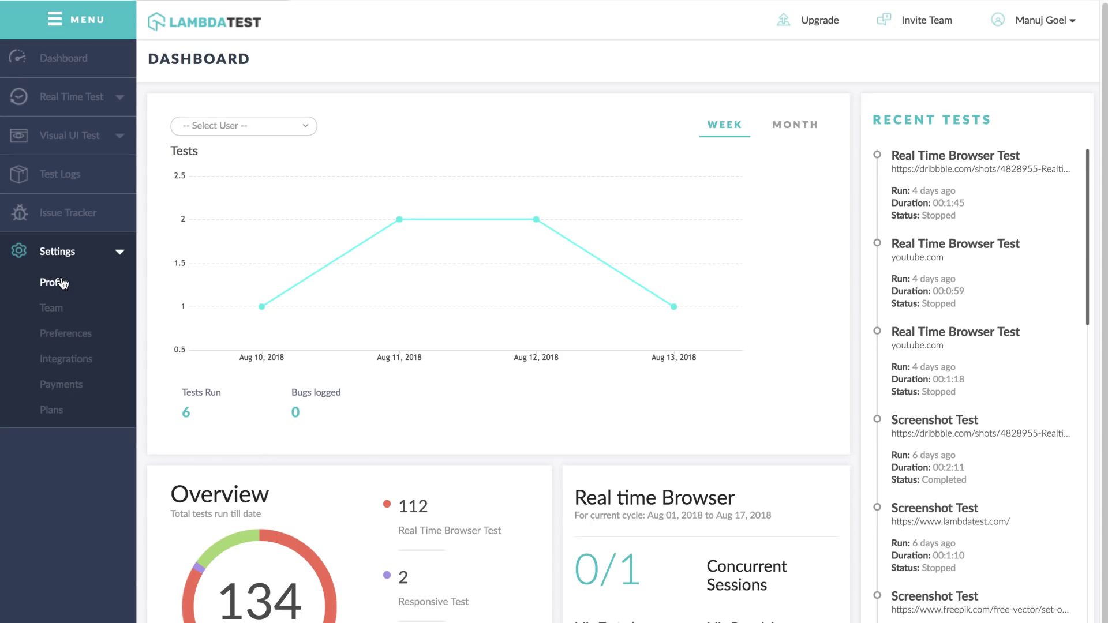
left_click(62, 282)
double_click(576, 545)
right_click(576, 546)
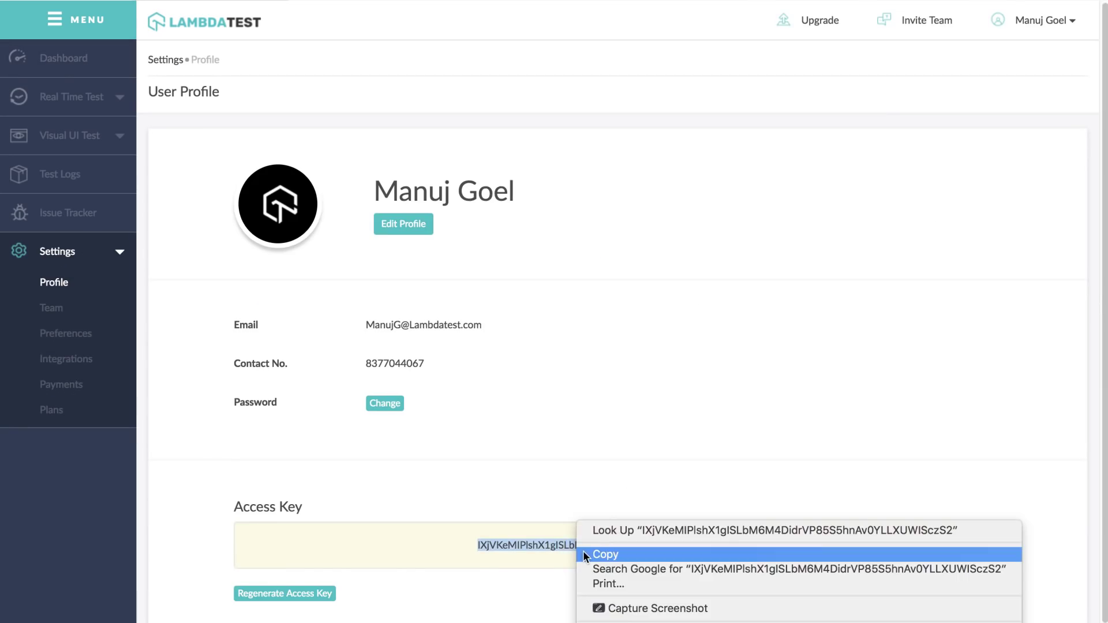
left_click(583, 555)
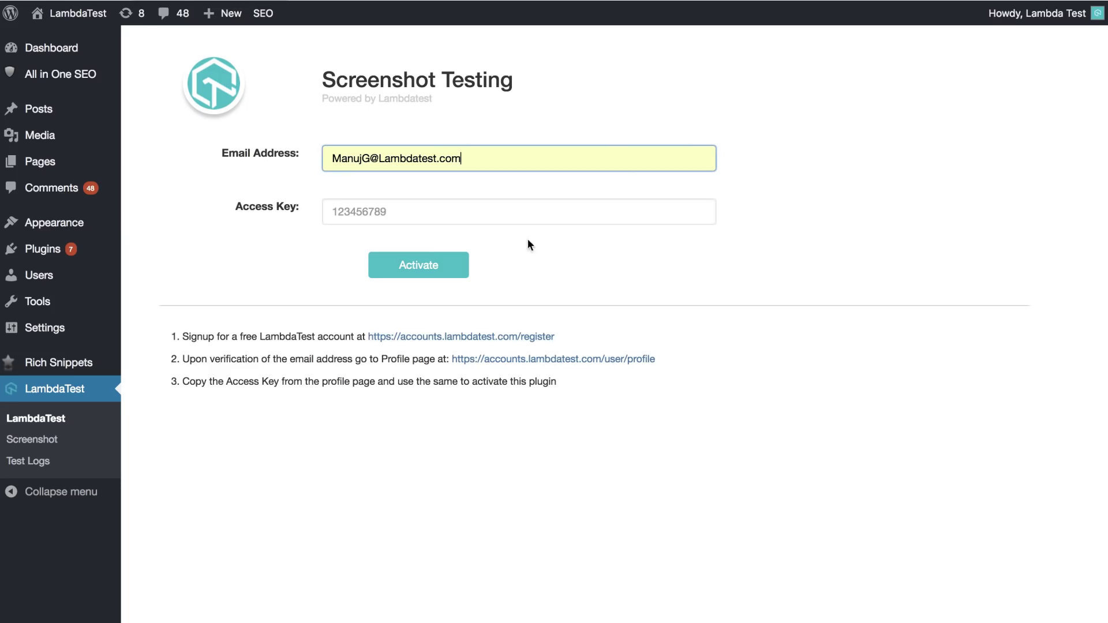
Paste the access key into the plugin settings and activate to verify the account.
left_click(525, 223)
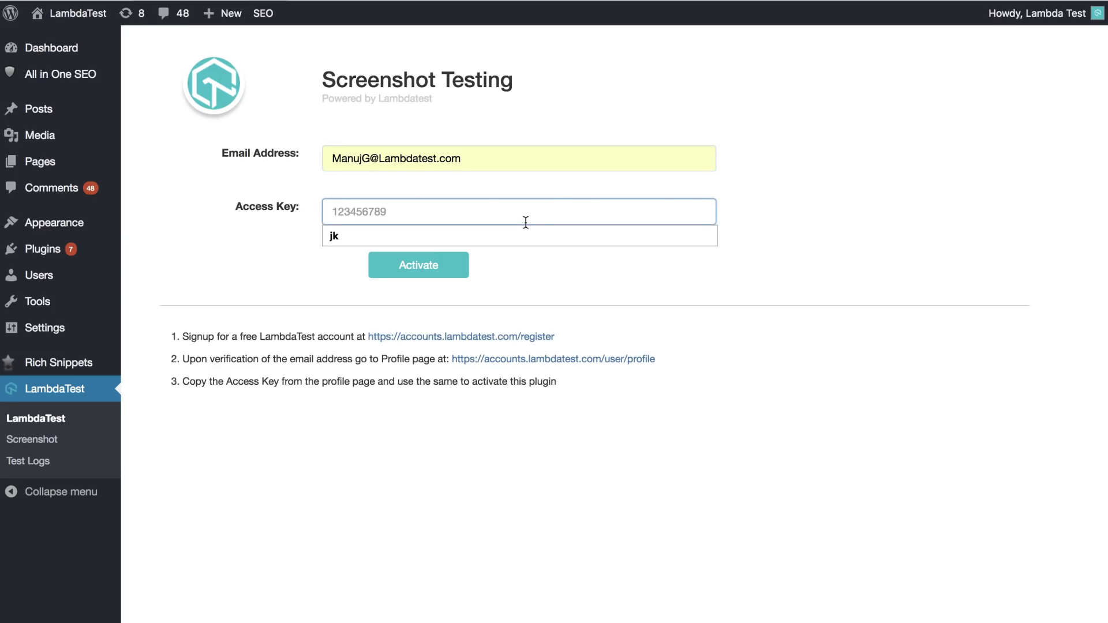
key("ctrl+v")
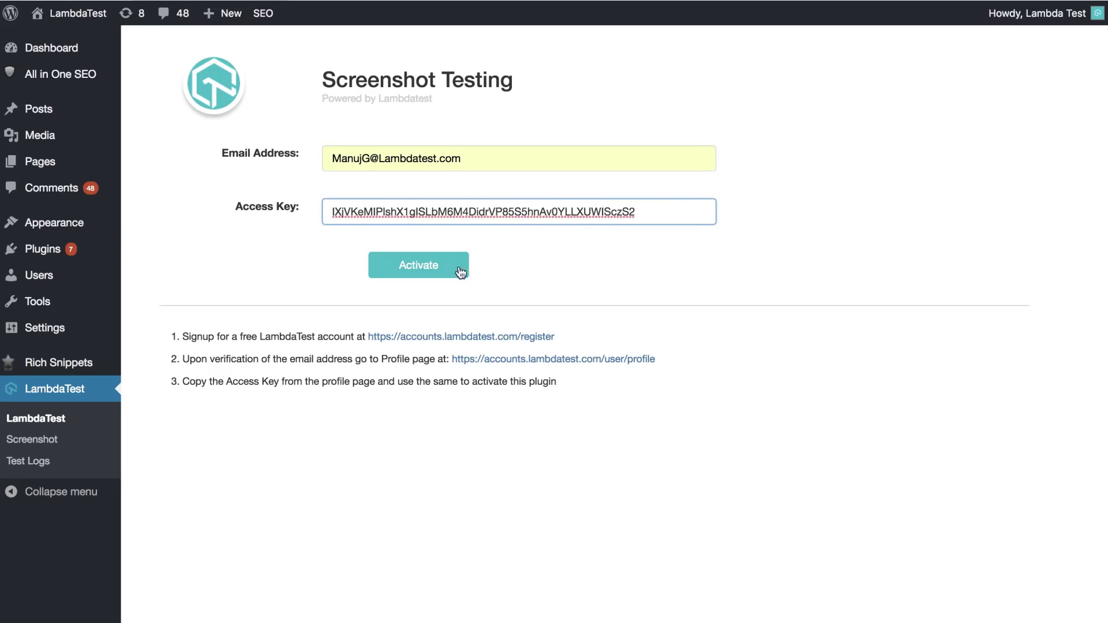
left_click(459, 271)
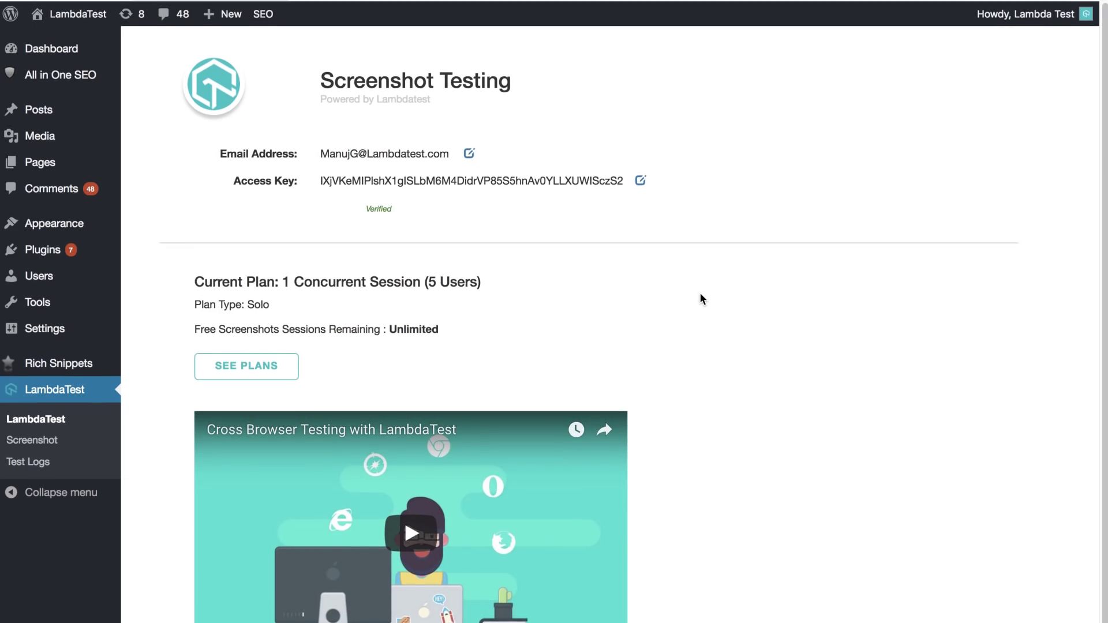
scroll(701, 294, "down", 1)
scroll(700, 295, "up", 1)
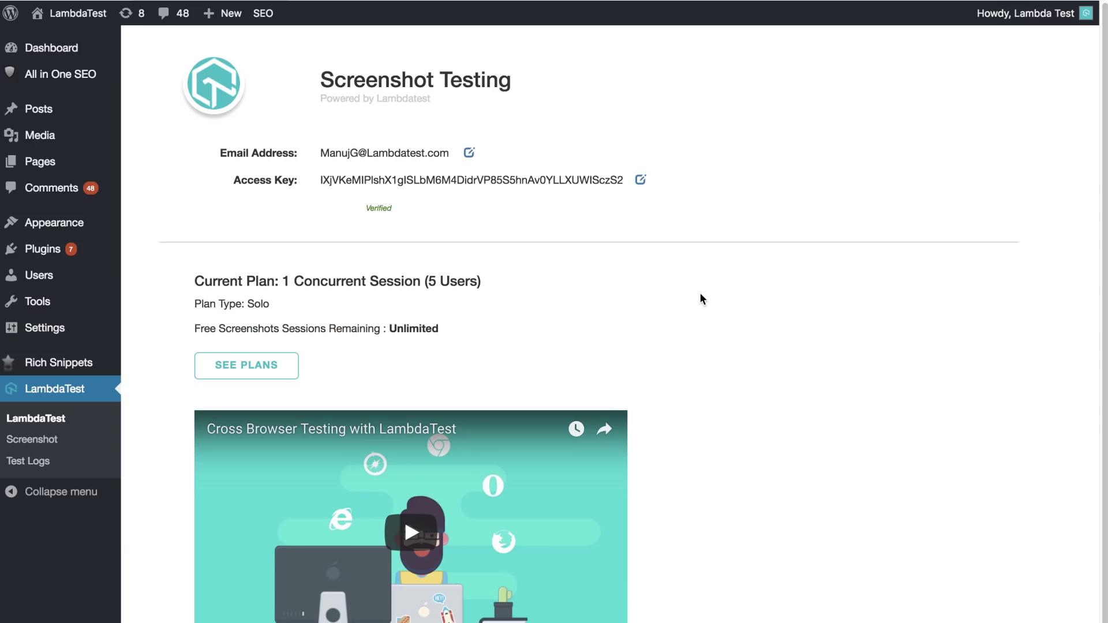
On the Screenshot page, choose the 'Top tips for better cross browser testing' post as the URL.
left_click(53, 438)
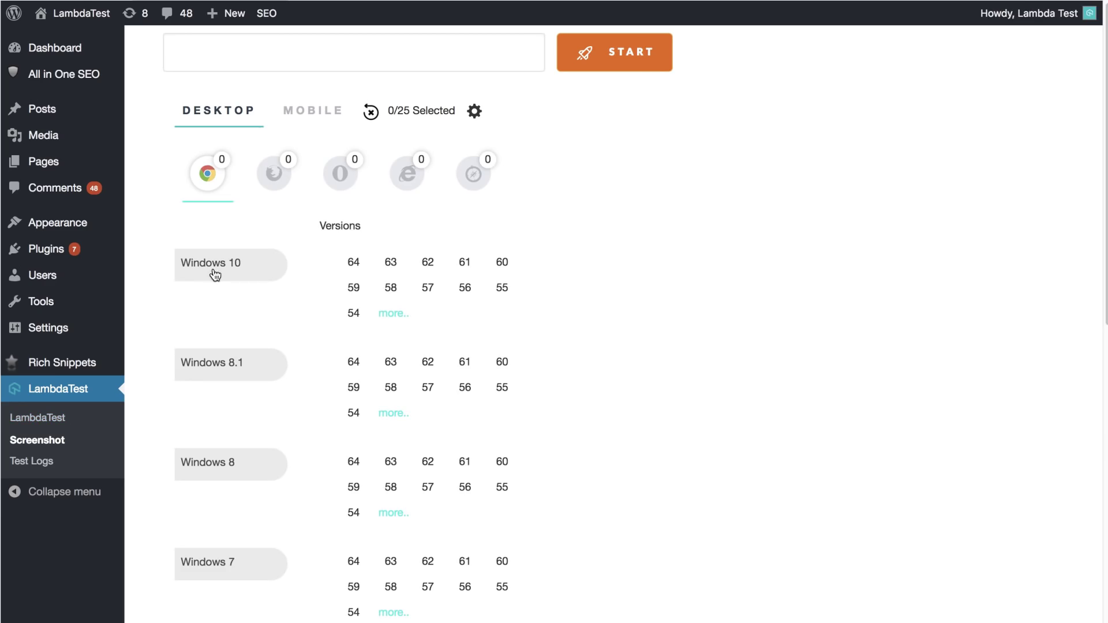
left_click(283, 43)
type("w")
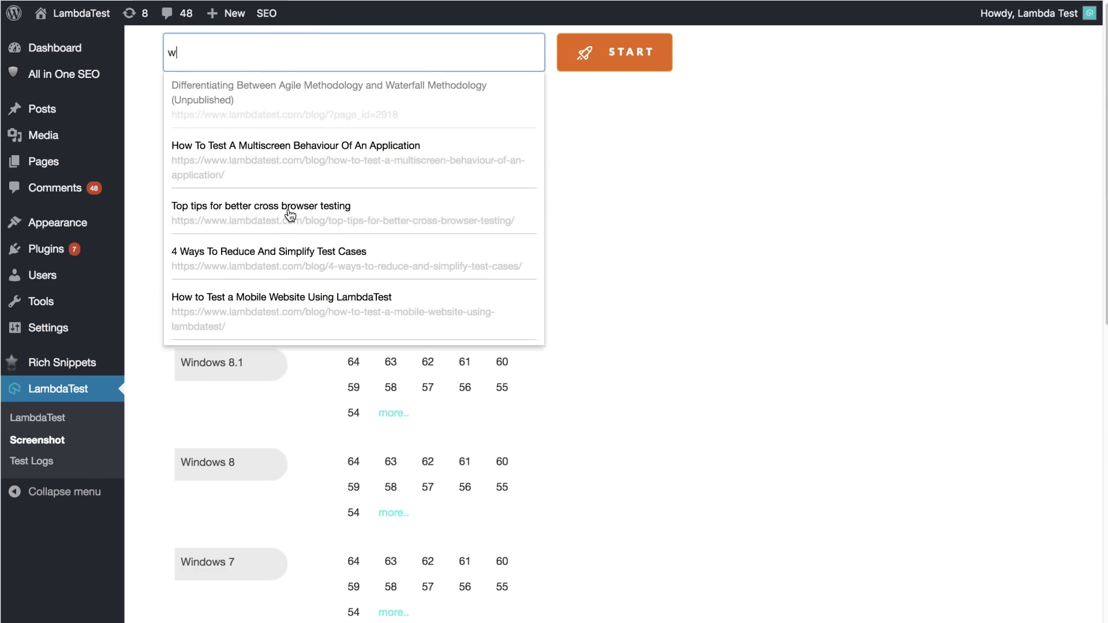
left_click(288, 212)
Select desktop browsers: several Chrome versions plus Firefox, Opera, Internet Explorer and Safari.
left_click(353, 262)
left_click(390, 262)
left_click(391, 461)
scroll(411, 523, "down", 4)
left_click(391, 514)
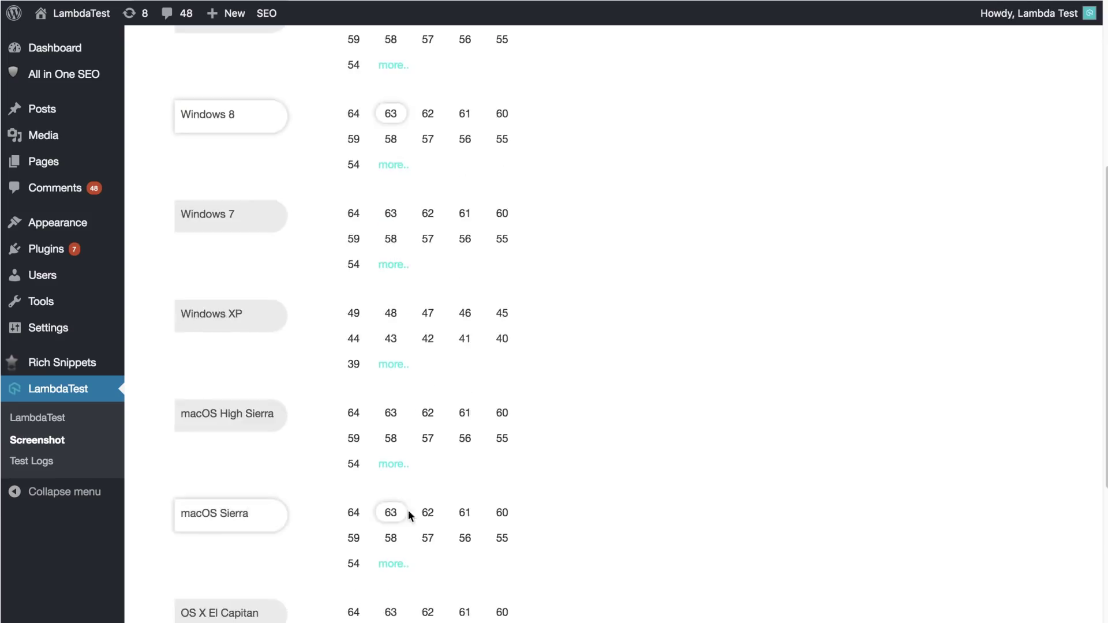
left_click(273, 173)
scroll(391, 267, "down", 5)
left_click(389, 475)
scroll(428, 477, "up", 4)
left_click(339, 81)
left_click(354, 170)
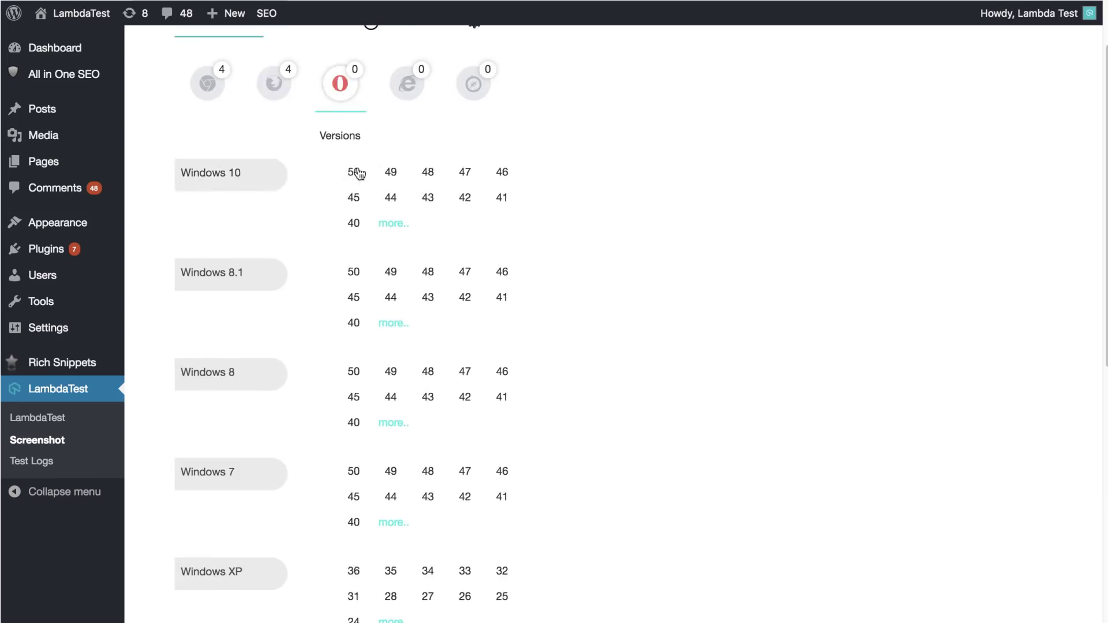
left_click(406, 82)
left_click(474, 173)
Add mobile devices Galaxy J7 max, Google Pixel and an Apple device, reaching 17 browsers.
left_click(356, 262)
left_click(312, 110)
left_click(365, 228)
left_click(364, 421)
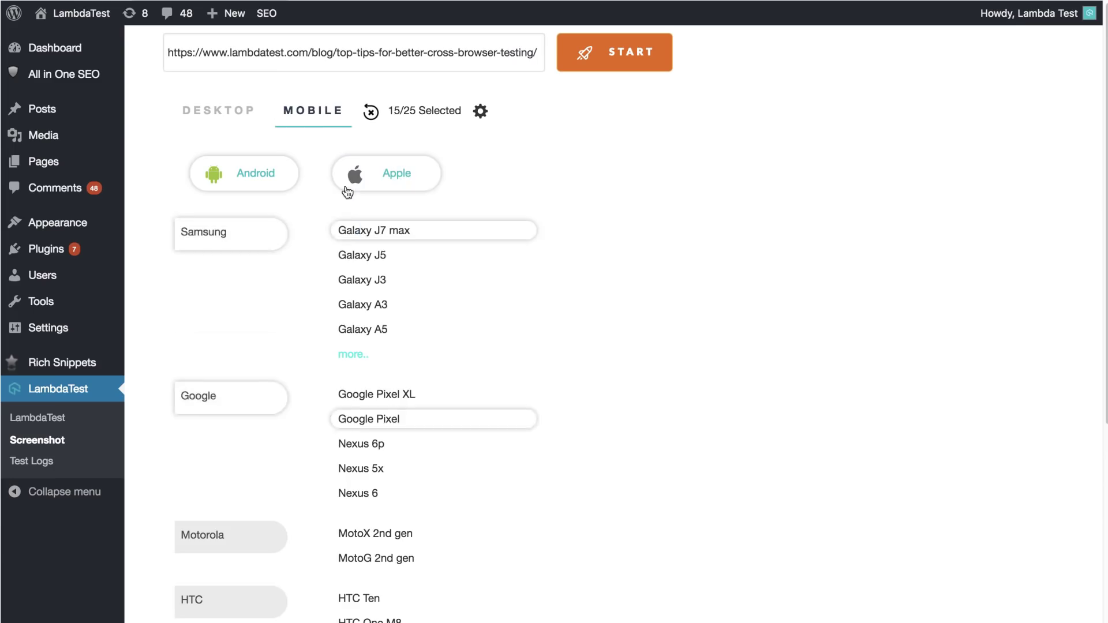
left_click(386, 174)
left_click(244, 173)
left_click(218, 111)
left_click(481, 110)
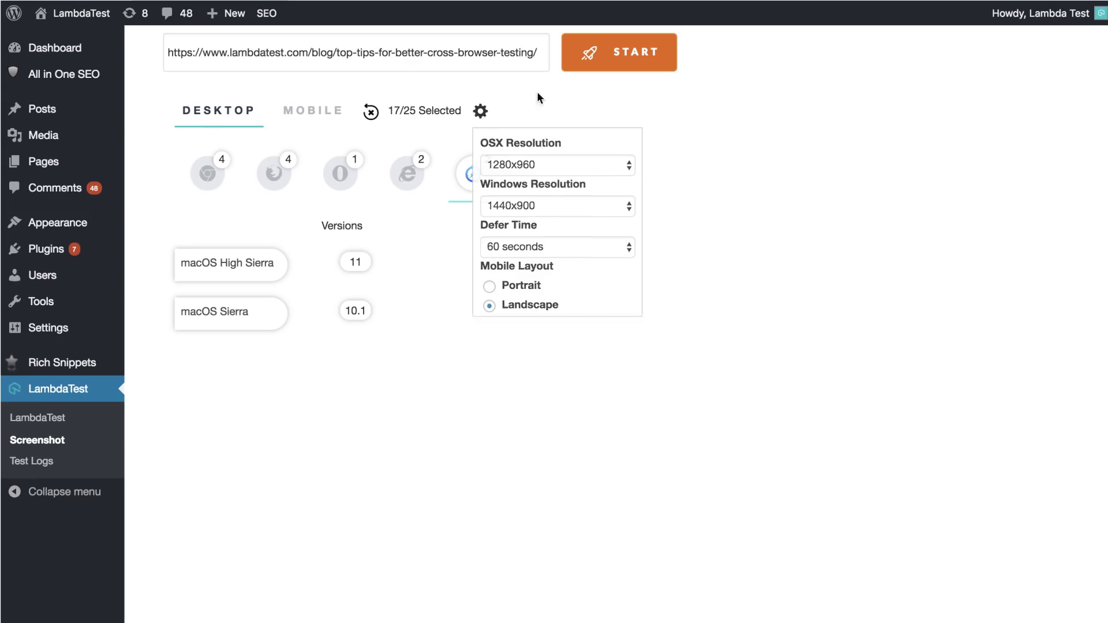
Start generating the screenshots across the 17 selected browsers.
left_click(570, 68)
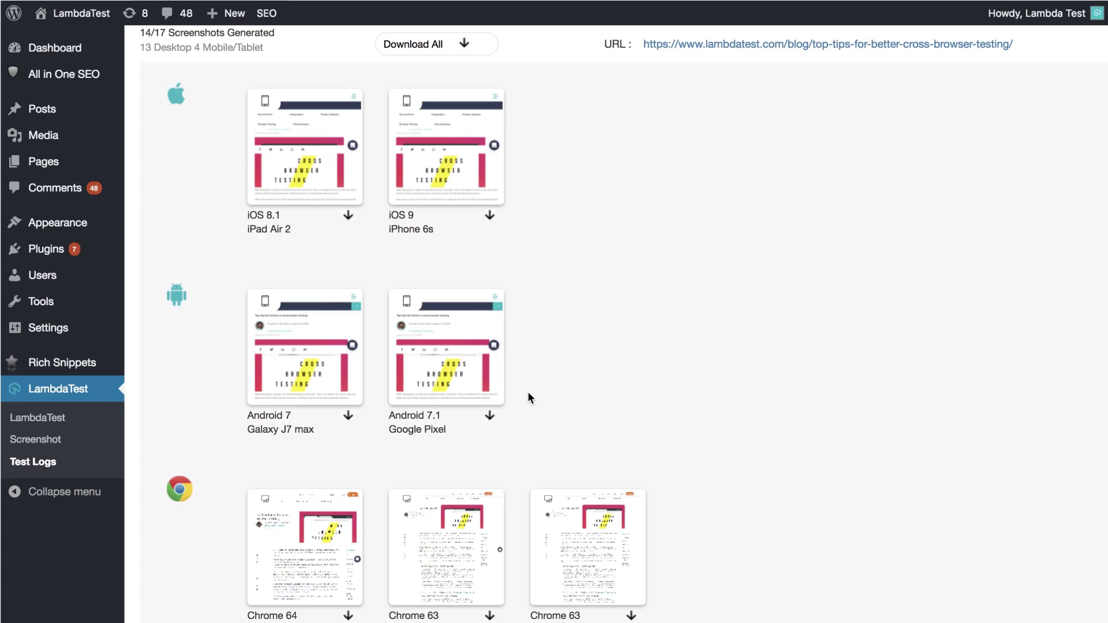
View the iPad Air 2 screenshot full size, then switch to Android 7 Galaxy J7 max.
left_click(315, 153)
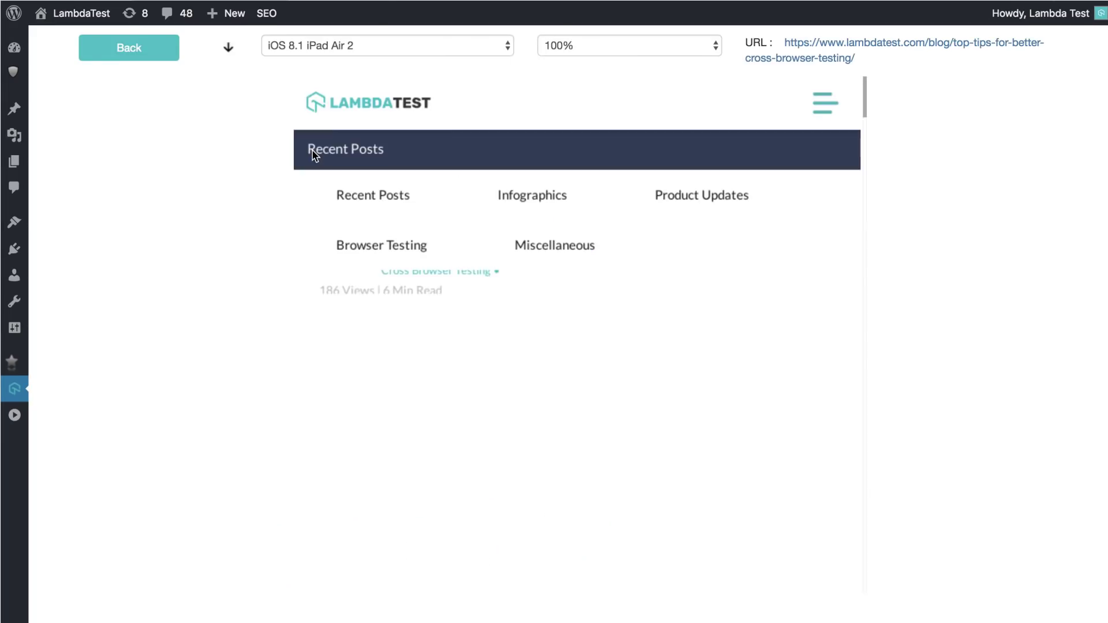
left_click(478, 46)
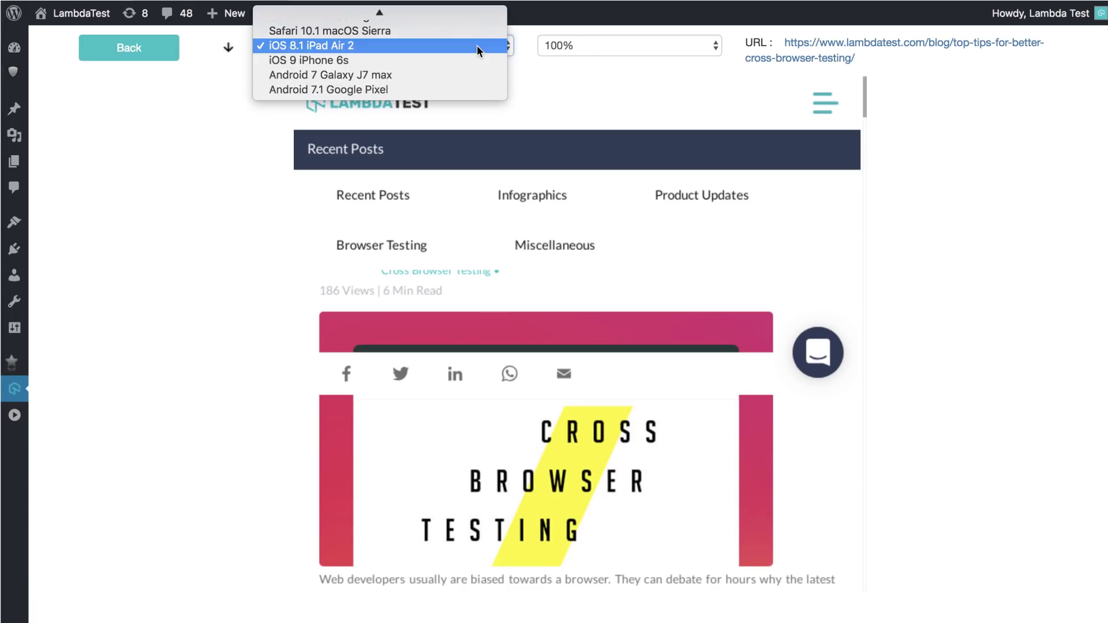
left_click(433, 74)
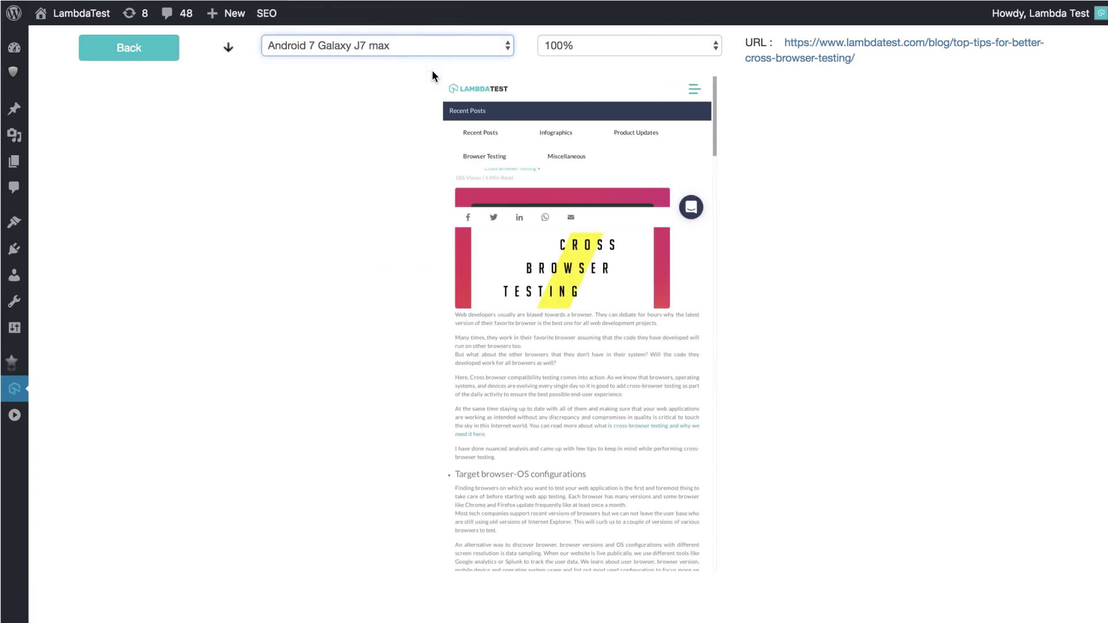
Zoom the screenshot preview to 150%, then leave the full-size view.
left_click(675, 47)
left_click(629, 30)
left_click(604, 75)
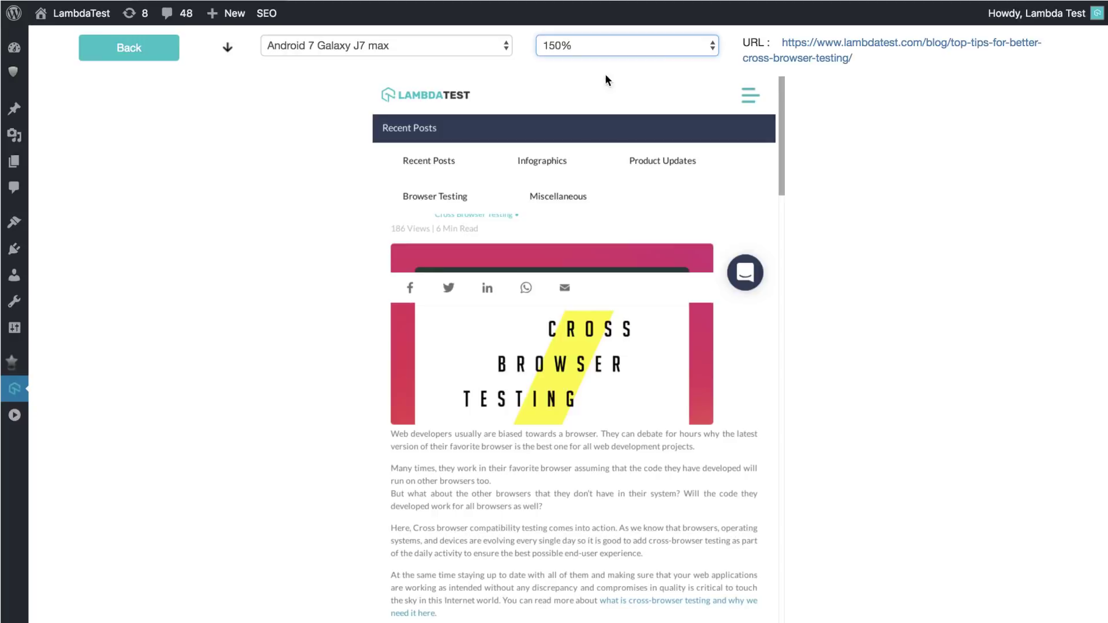
scroll(590, 196, "down", 15)
scroll(591, 197, "up", 10)
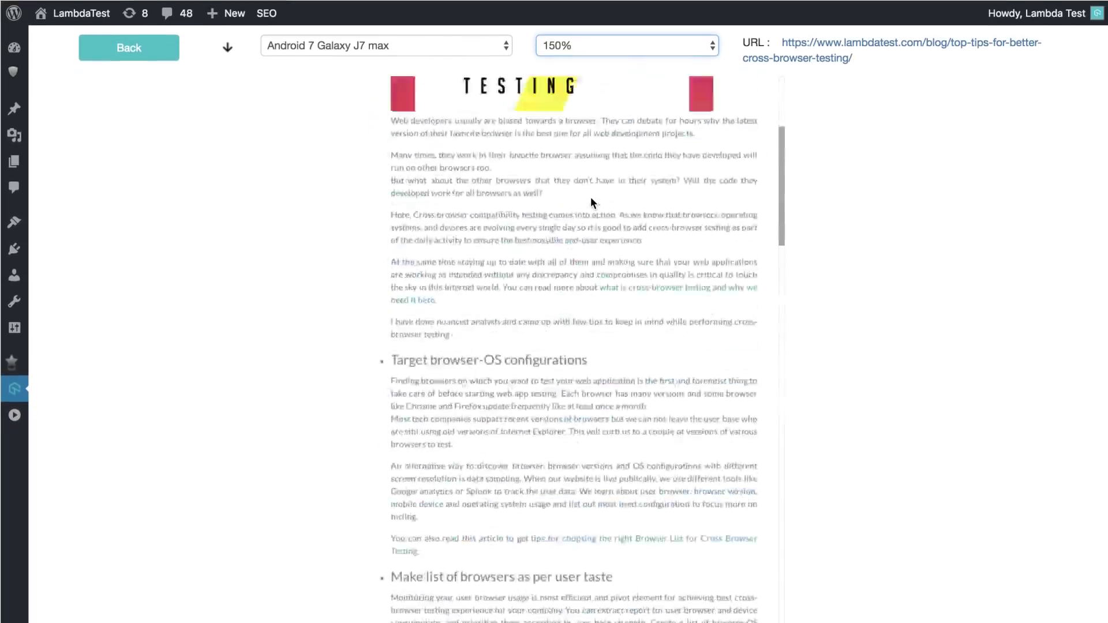
scroll(590, 196, "up", 5)
left_click(164, 56)
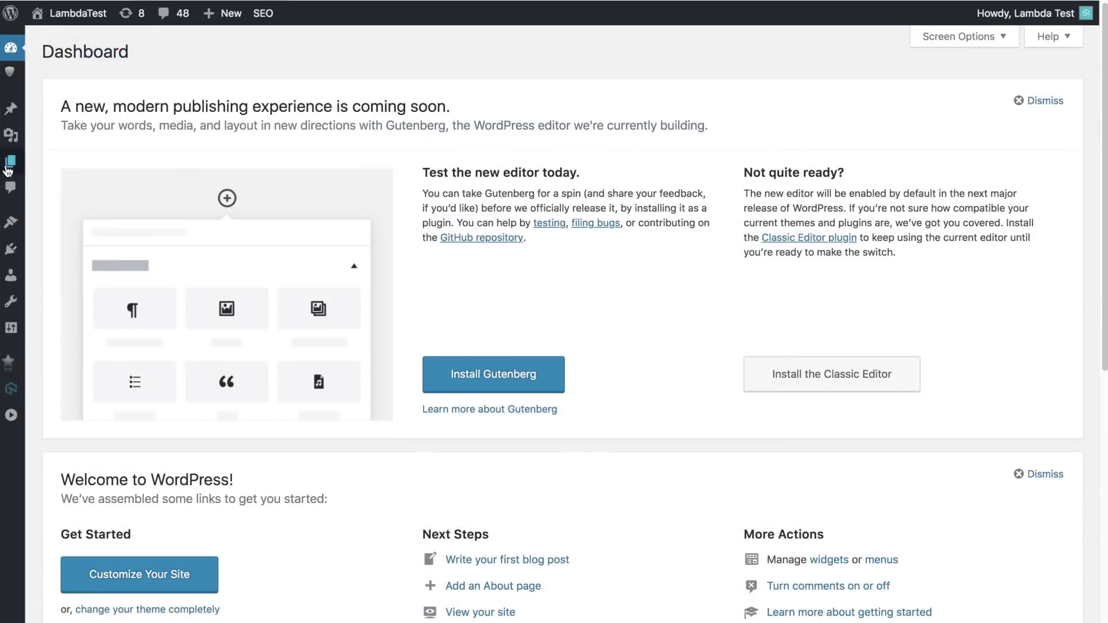
From the Pages list, launch the LambdaTest screenshot tool for Sample Page.
mouse_move(10, 162)
left_click(47, 163)
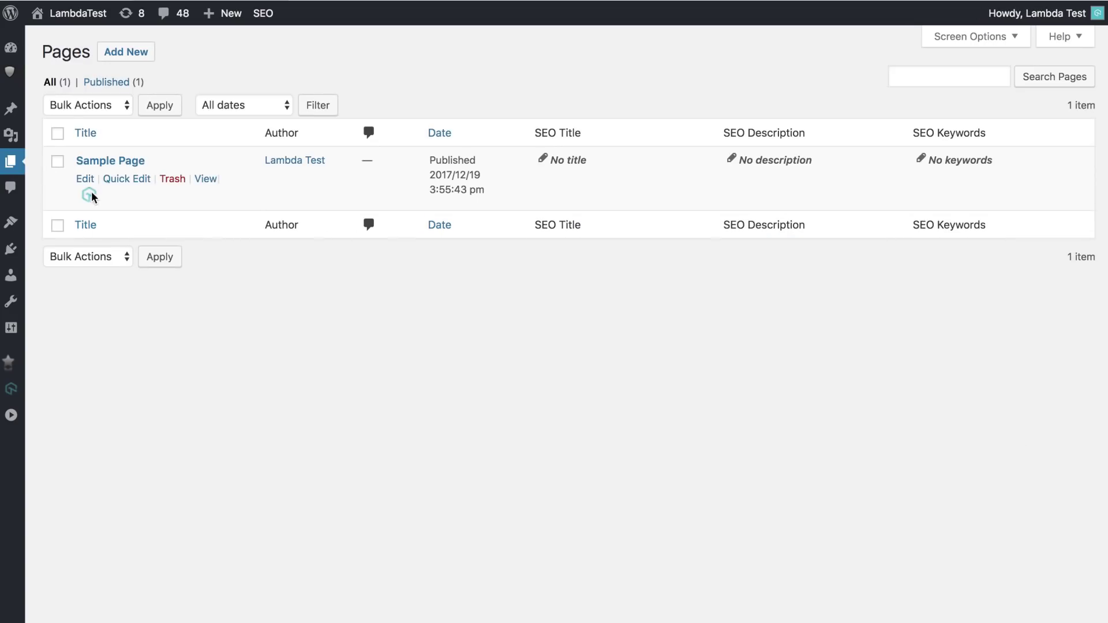
left_click(91, 196)
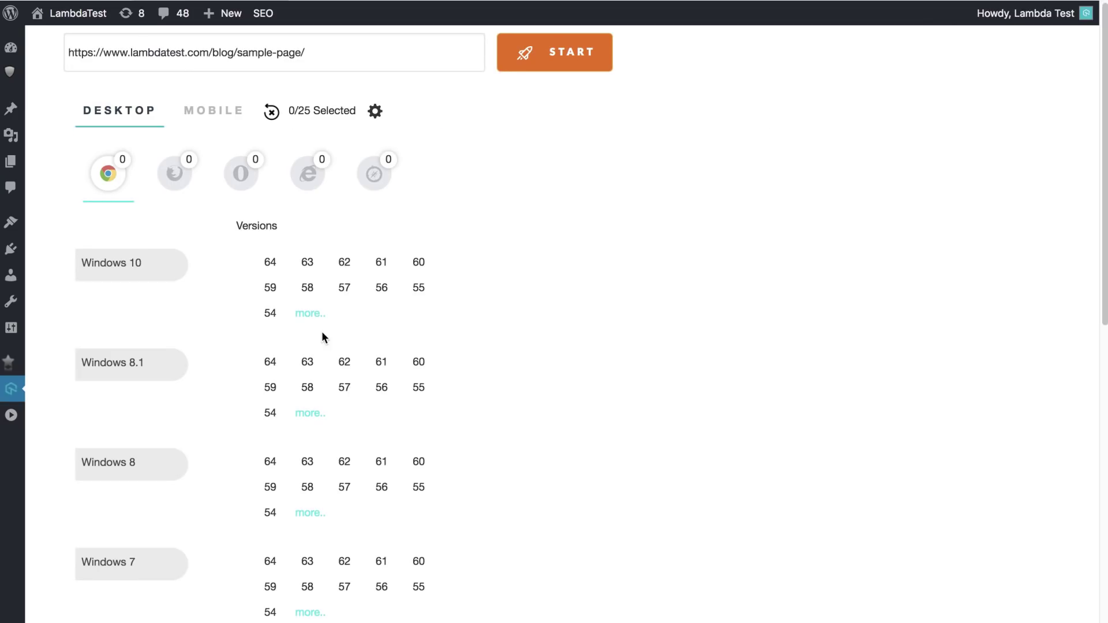
Select Chrome 64, 63 and 62 on Windows 10 and Chrome 59 on Windows 8.1.
left_click(270, 263)
left_click(307, 263)
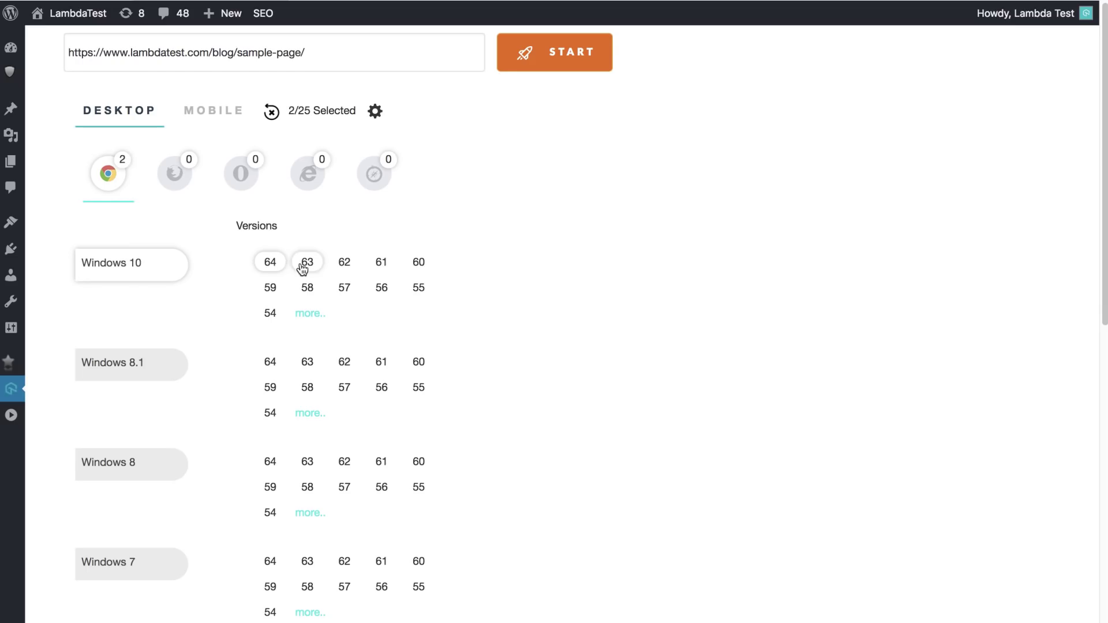
left_click(344, 263)
left_click(271, 387)
mouse_move(11, 109)
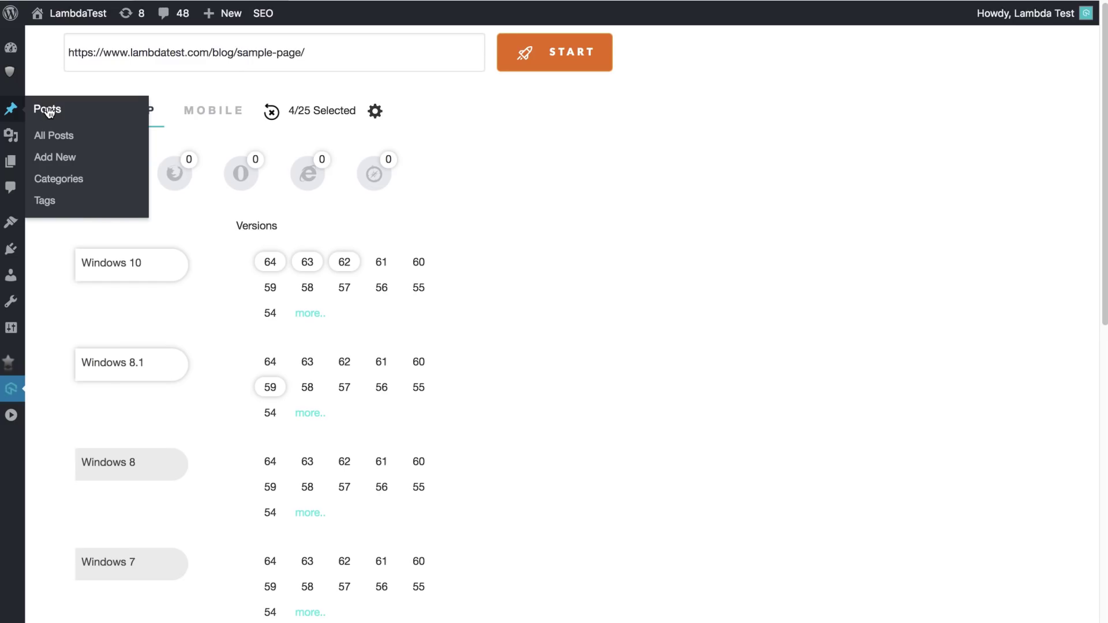
From the All Posts list, launch the LambdaTest screenshot tool for the tips post.
left_click(48, 111)
scroll(112, 560, "down", 2)
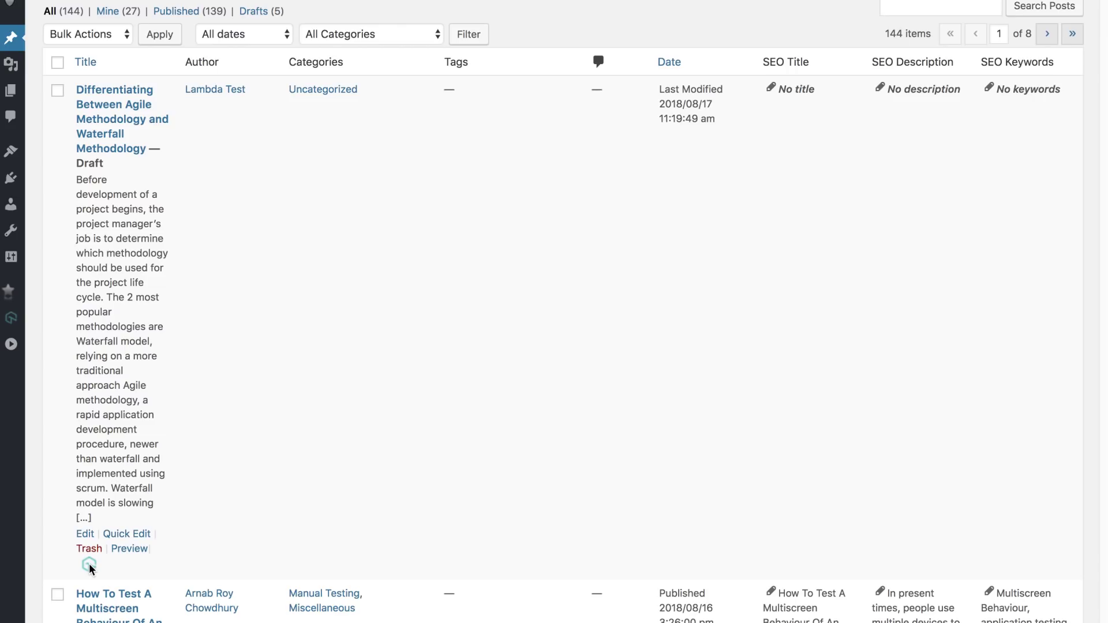
left_click(89, 564)
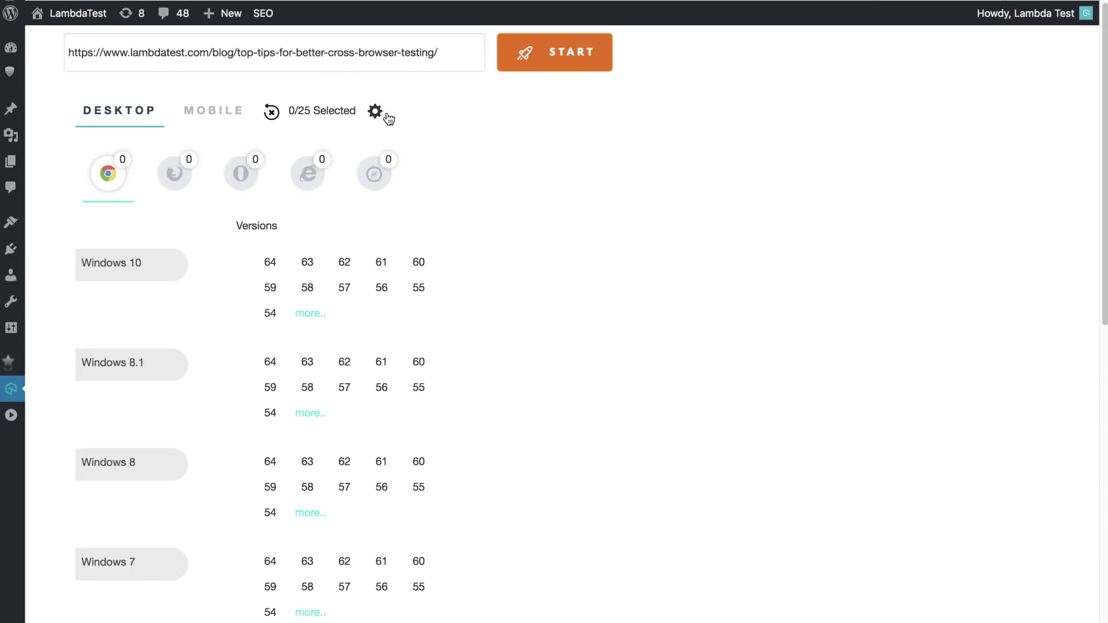
Select Chrome 64 and 63 on Windows 10 and Chrome 63 on Windows 8.
left_click(270, 263)
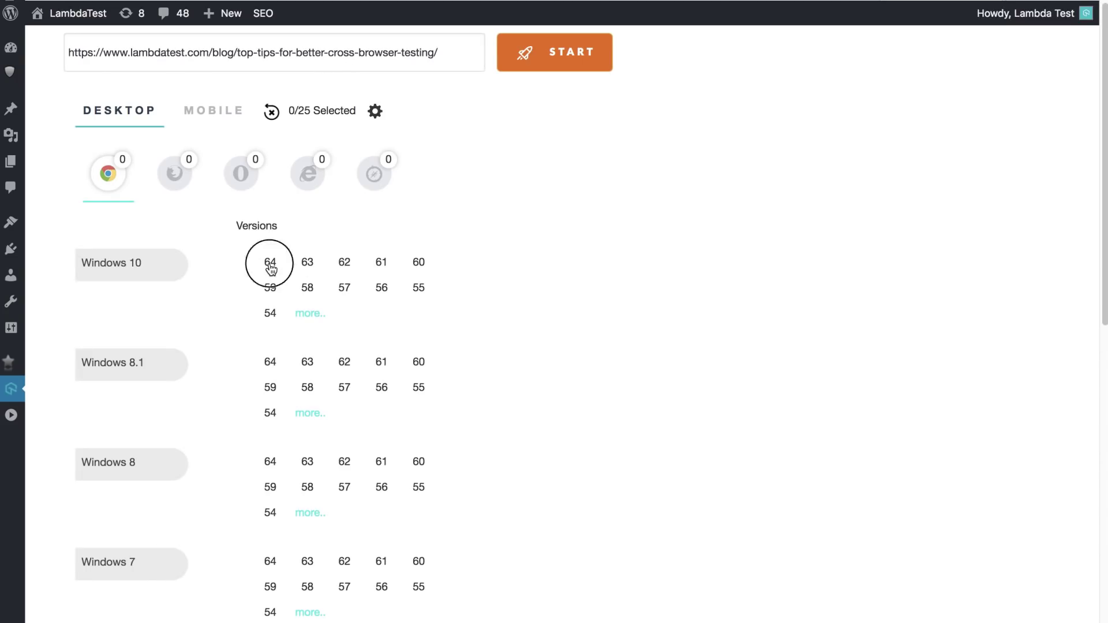
left_click(308, 262)
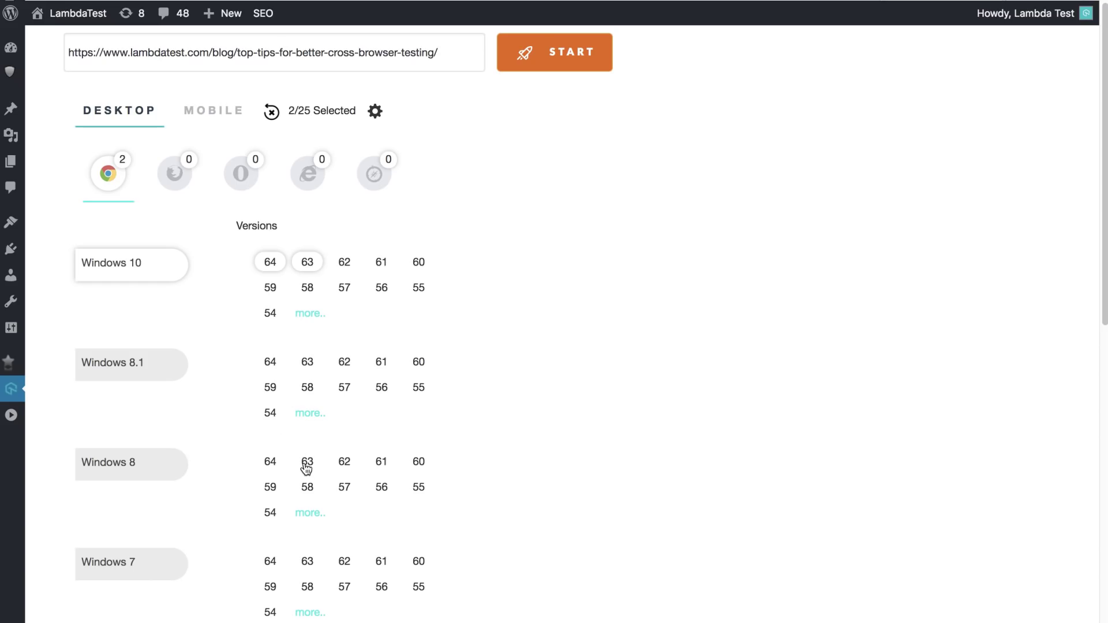
left_click(307, 464)
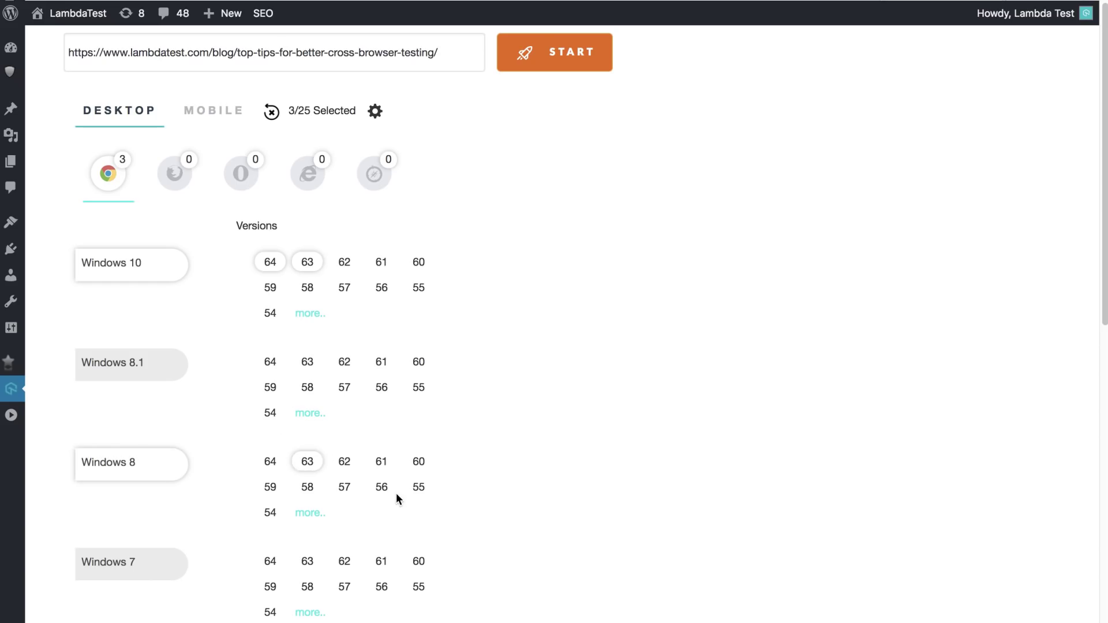
mouse_move(10, 389)
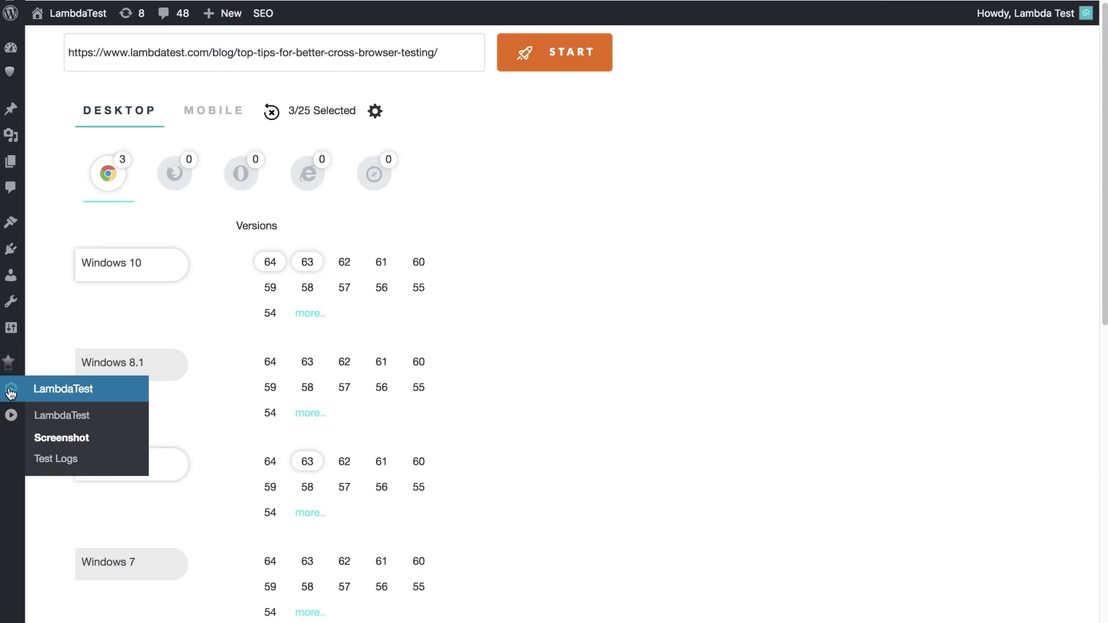
Review the LambdaTest Test Logs and open test 2's results showing 9 screenshots.
left_click(56, 458)
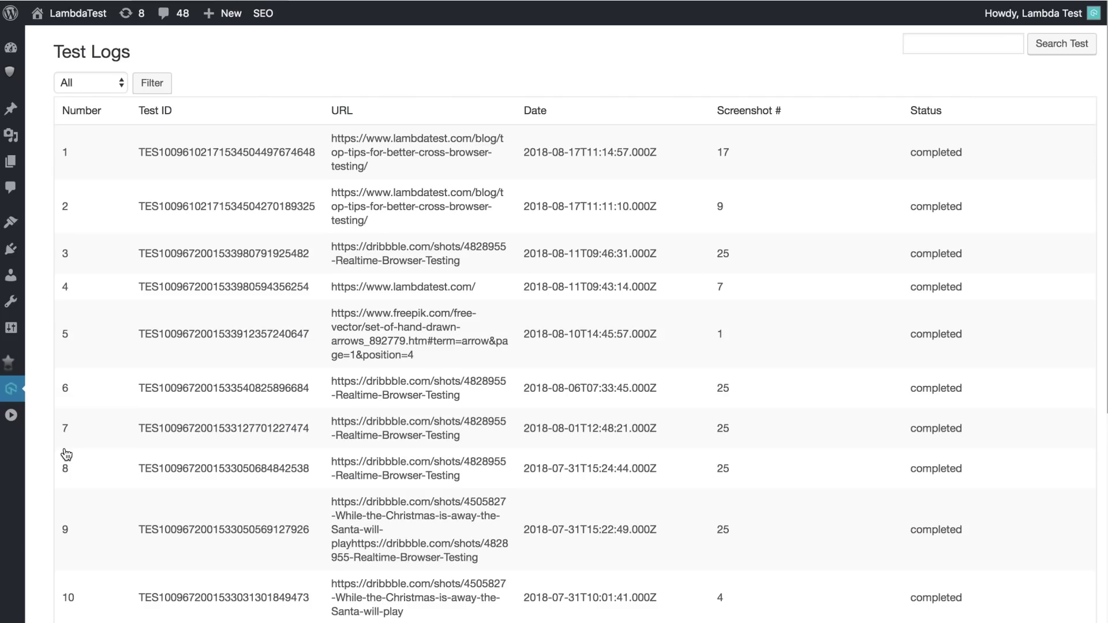
scroll(329, 346, "down", 5)
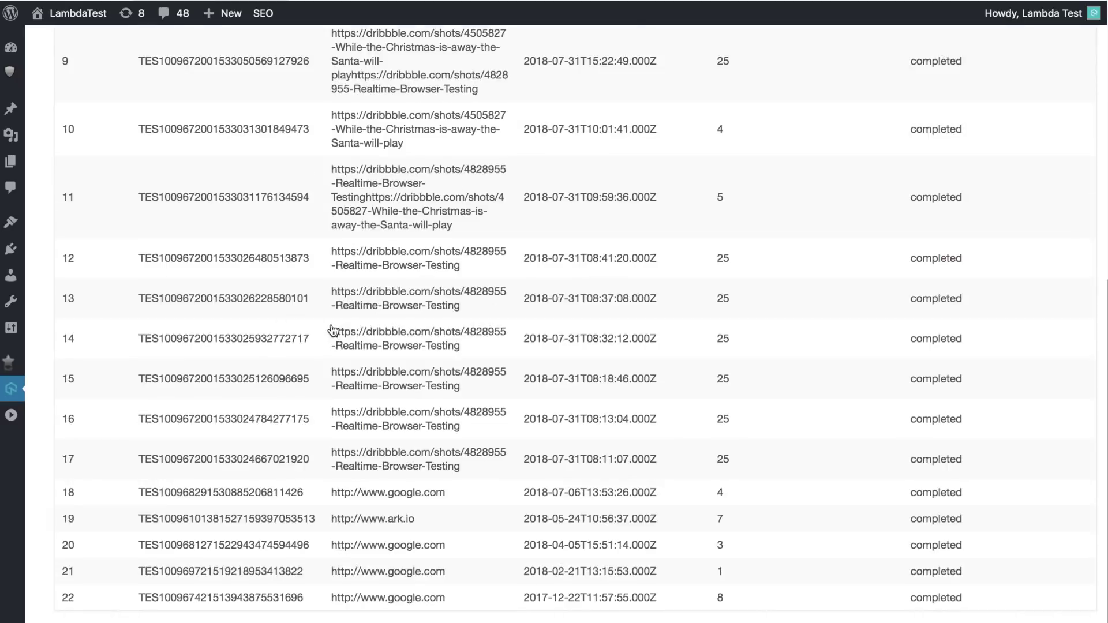
scroll(333, 331, "up", 5)
scroll(333, 331, "down", 5)
scroll(333, 331, "up", 5)
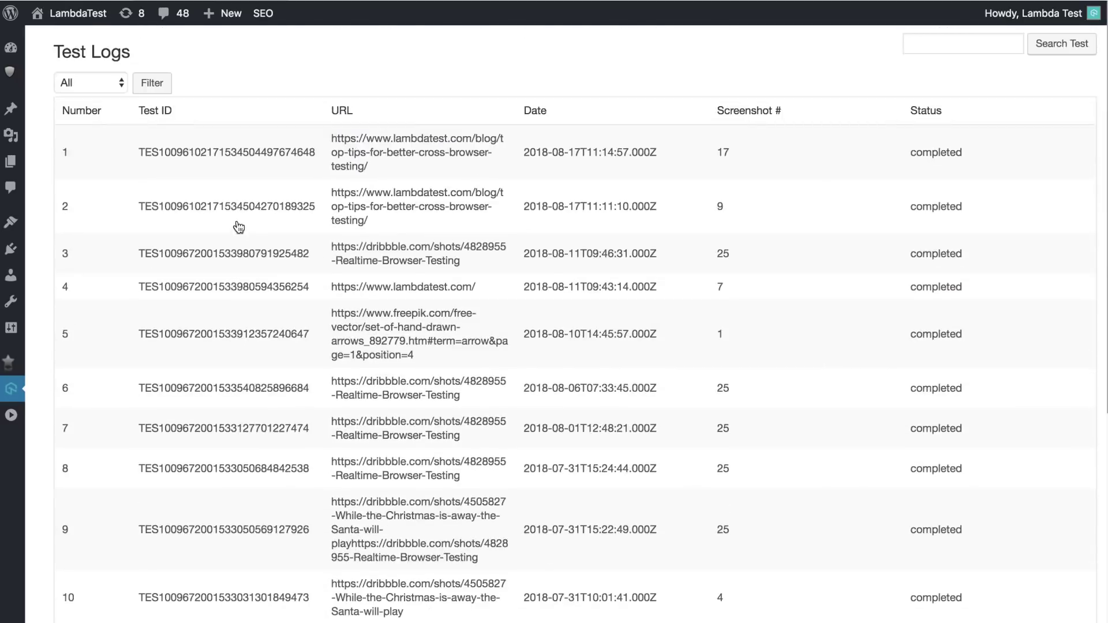
left_click(263, 219)
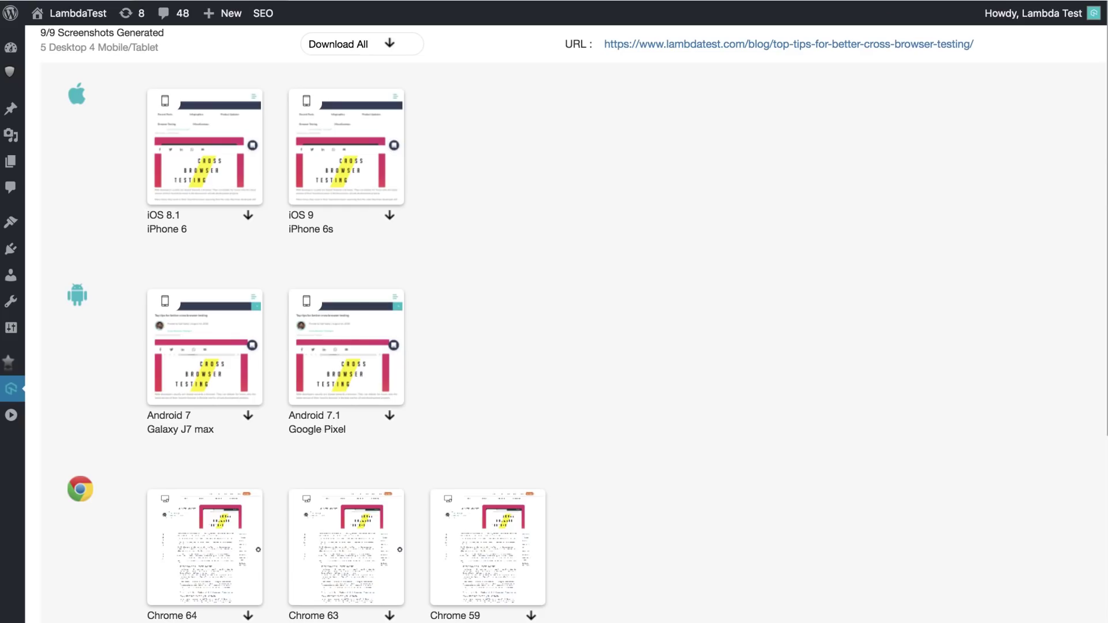